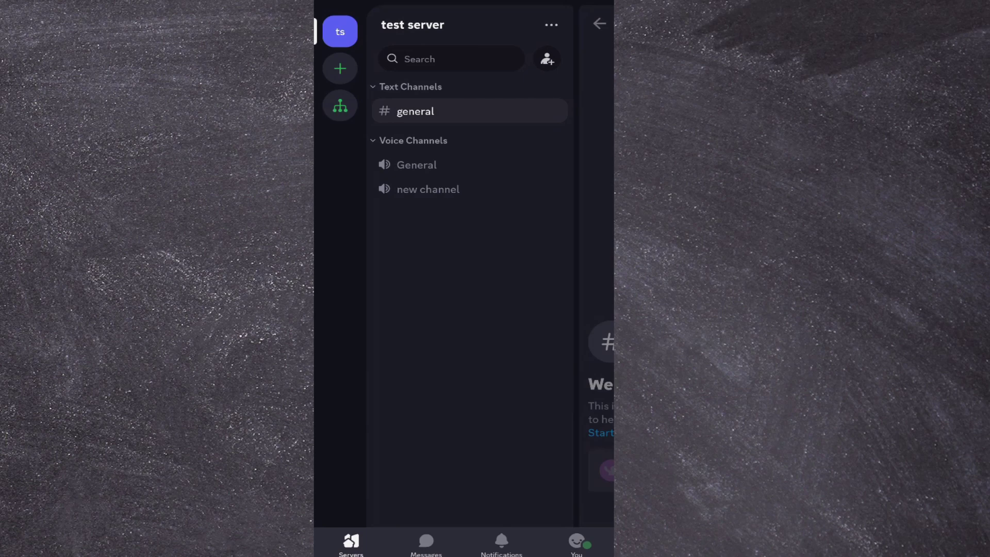
Switch to the You tab to show your account profile page
click(576, 542)
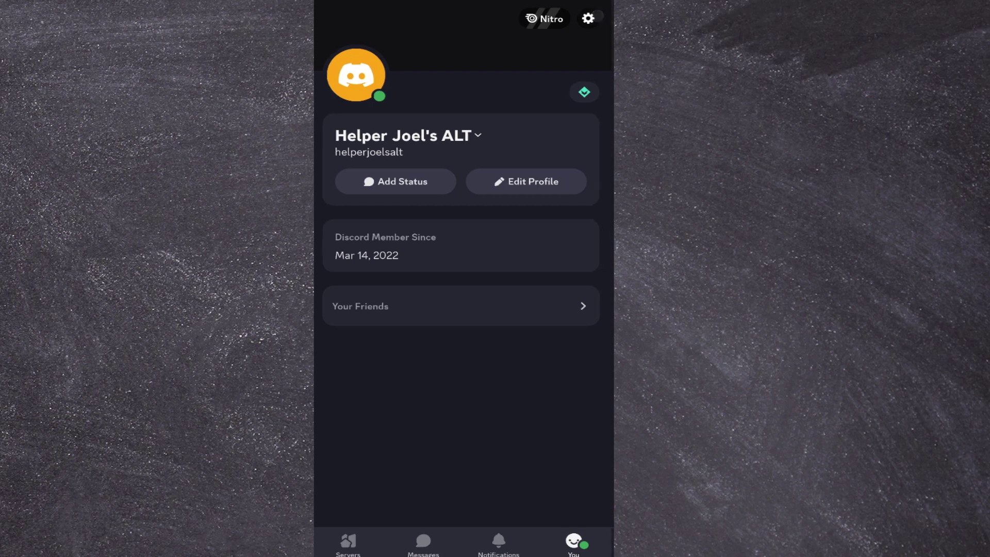
Open Settings from the gear icon on the You page
click(591, 18)
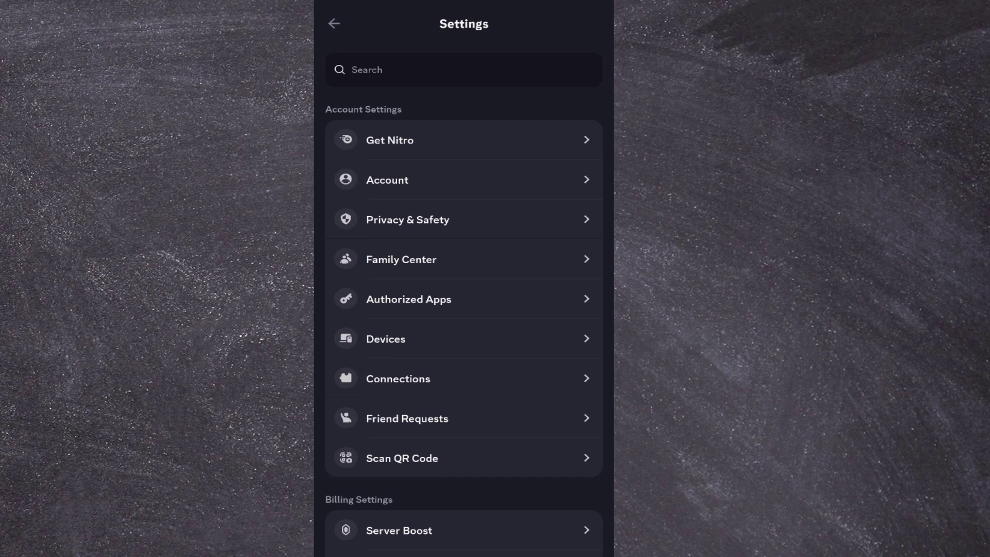
mouse_move(509, 483)
mouse_down()
mouse_move(519, 388)
mouse_move(552, 276)
mouse_up()
mouse_move(542, 460)
mouse_down()
mouse_move(535, 413)
mouse_move(570, 297)
mouse_move(563, 256)
mouse_up()
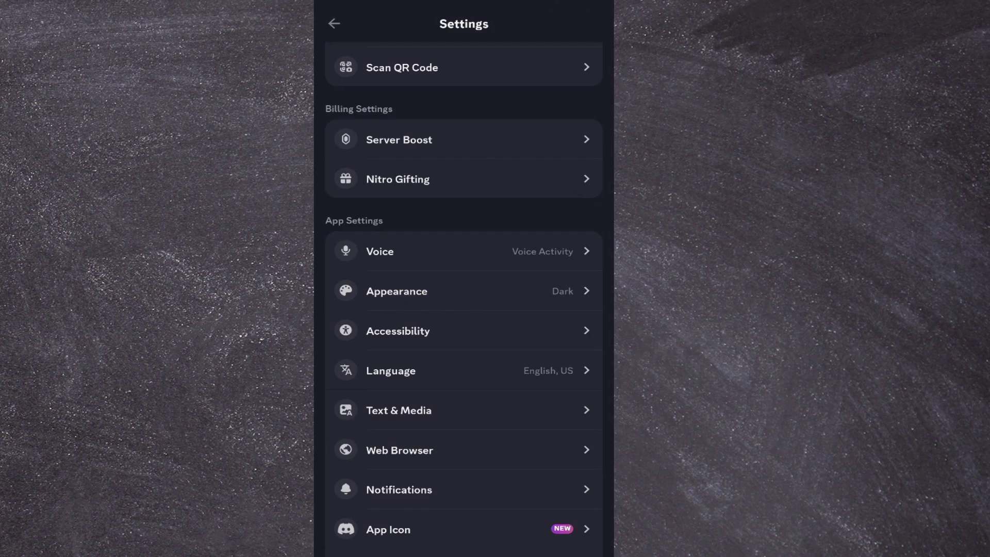
In Voice settings, drag the Soundboard Volume slider fully left to zero
click(449, 248)
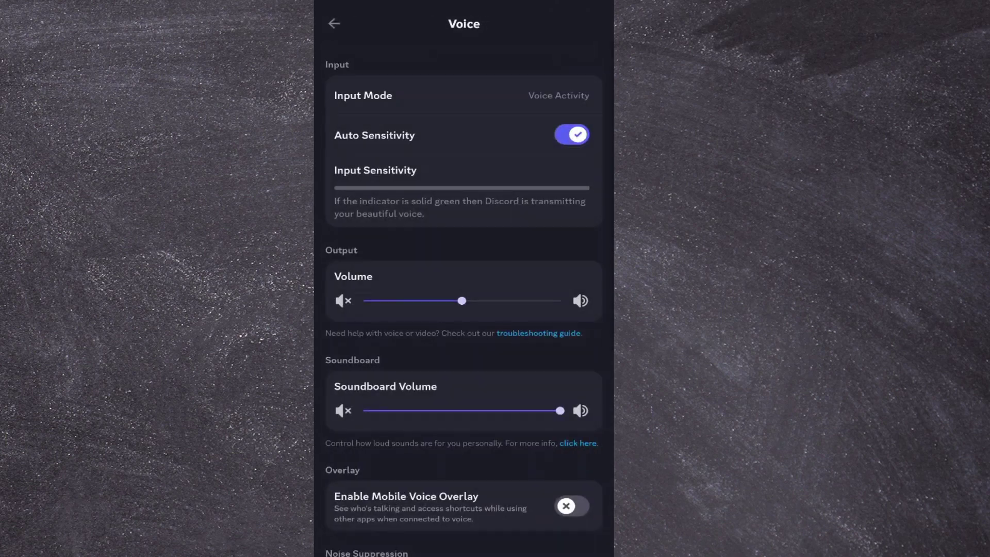
mouse_move(463, 449)
mouse_down()
mouse_move(464, 379)
mouse_move(482, 338)
mouse_up()
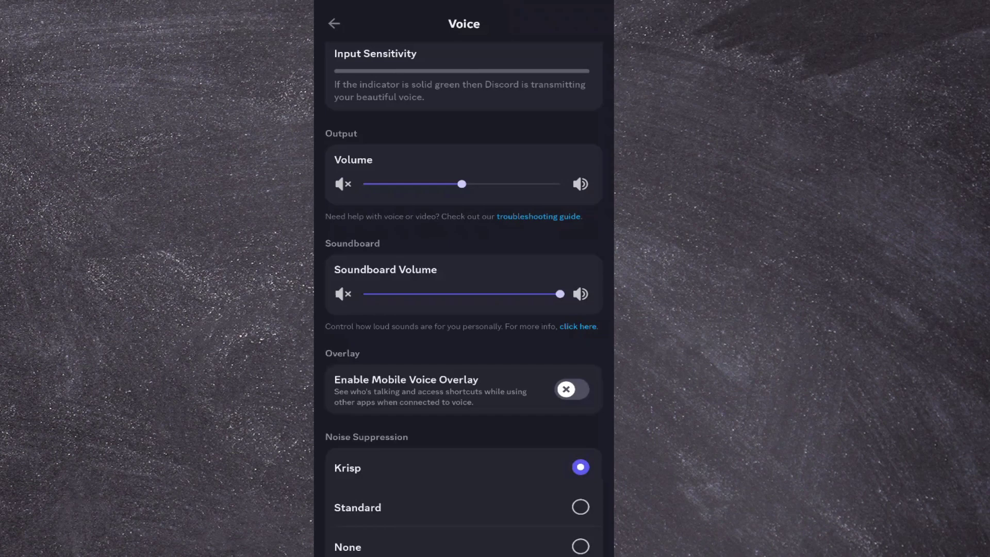
mouse_move(560, 295)
mouse_down()
mouse_move(472, 318)
mouse_move(325, 302)
mouse_up()
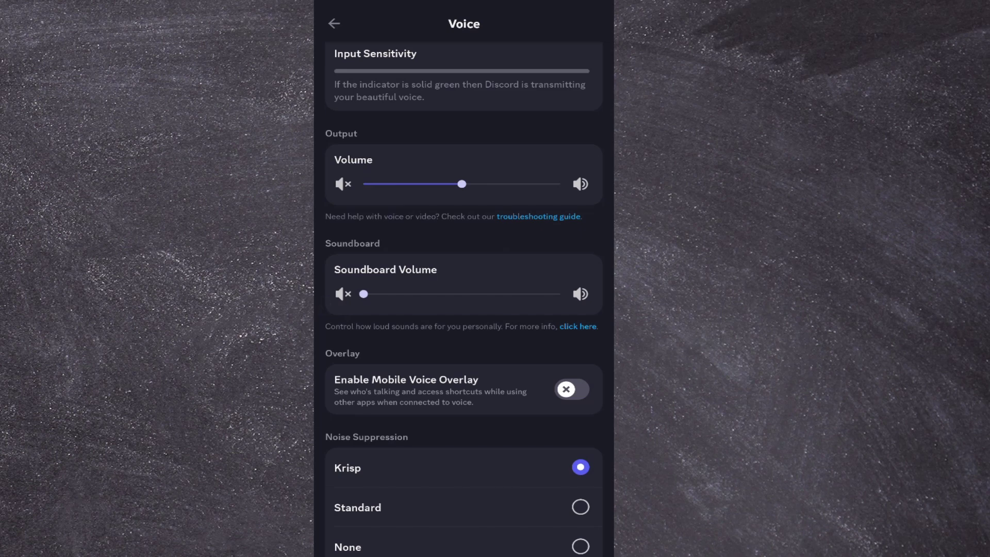
scroll(464, 309, up, 3)
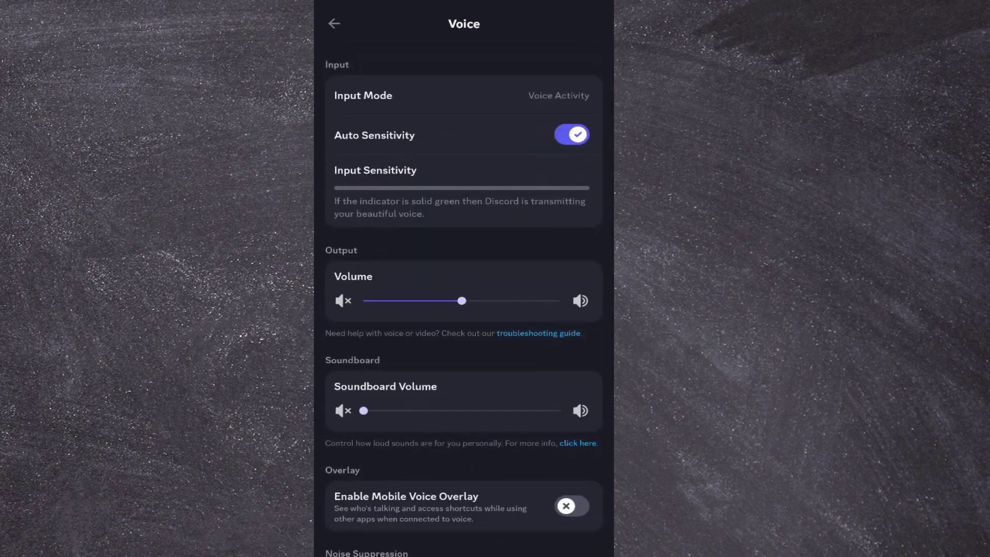
Back out of Voice settings and the profile to the test server's channel list
click(334, 24)
click(327, 17)
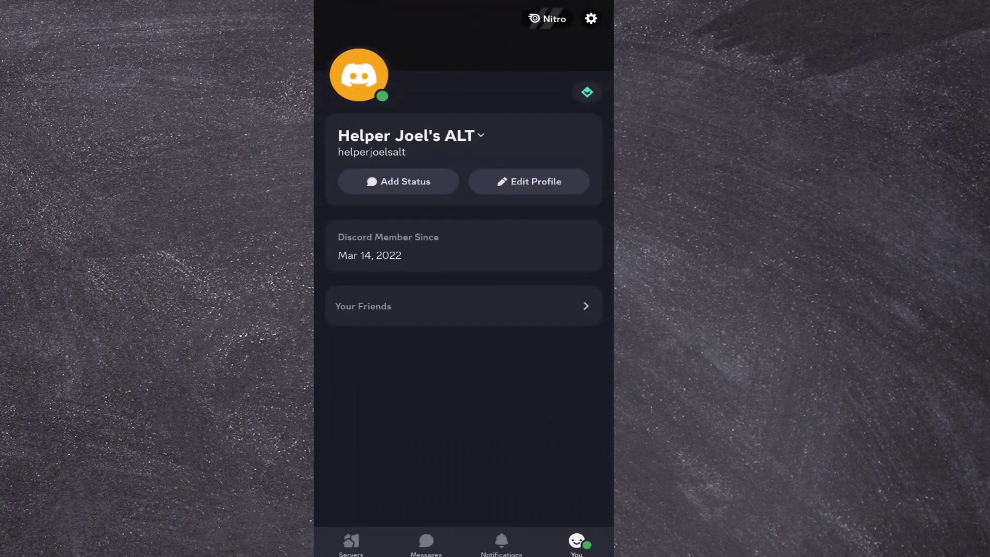
click(351, 541)
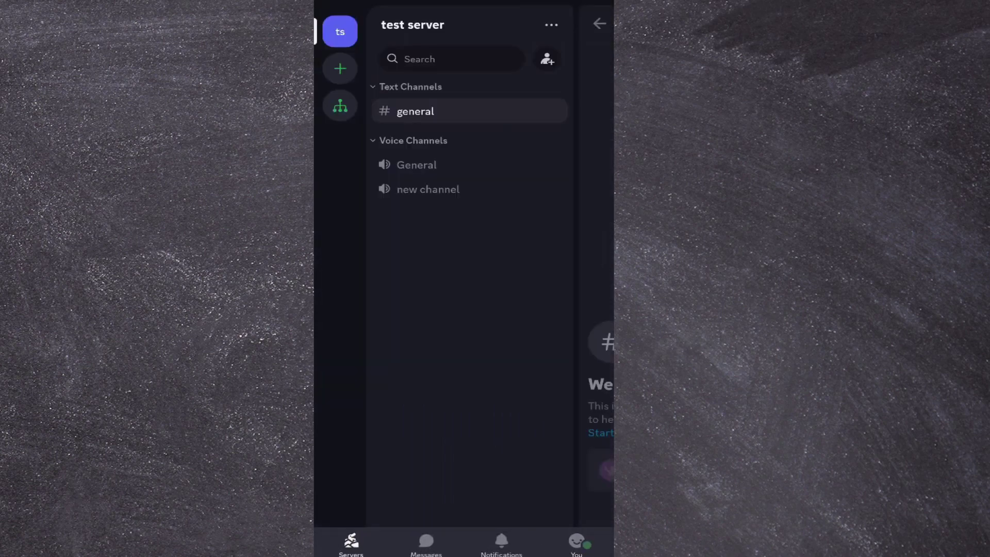